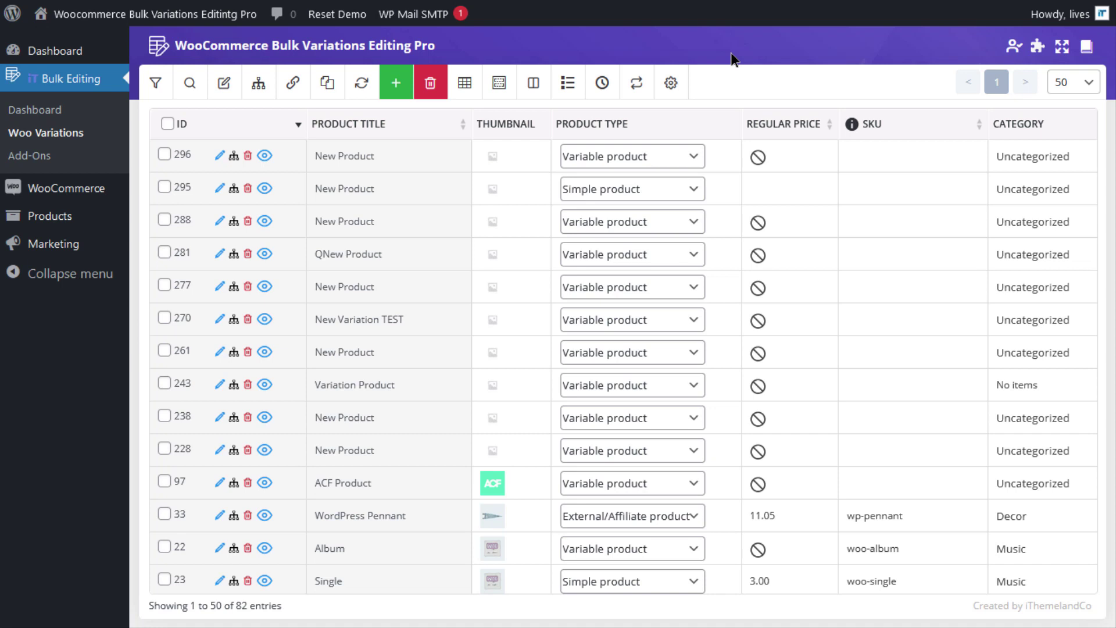
Step: Filter the product list to regular prices from 50 to 150, leaving Belt and Sunglasses
click(158, 85)
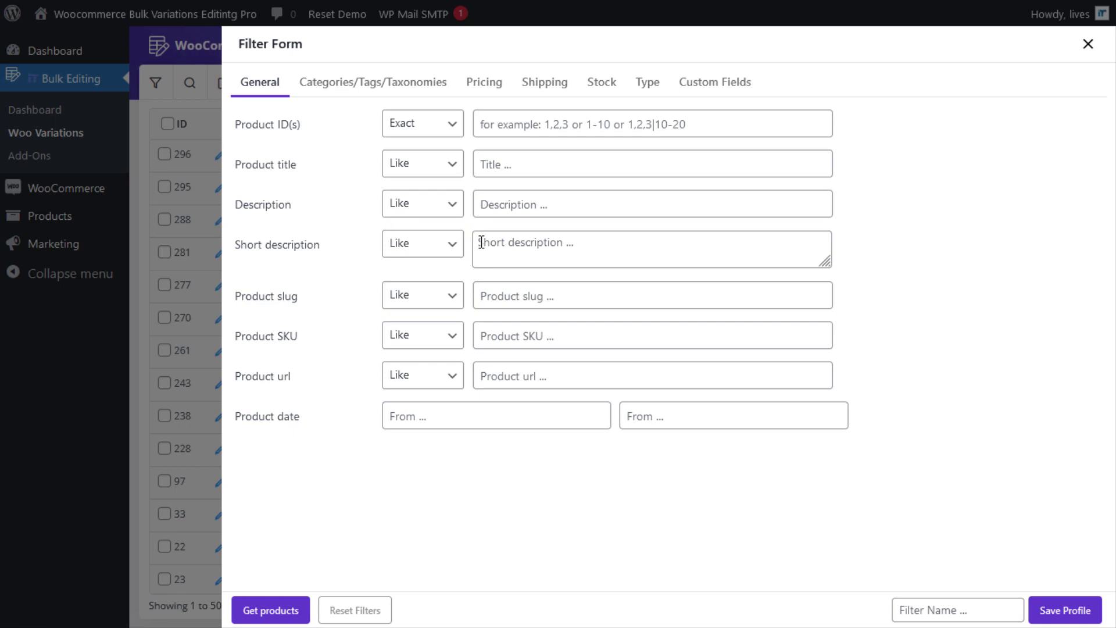
click(494, 86)
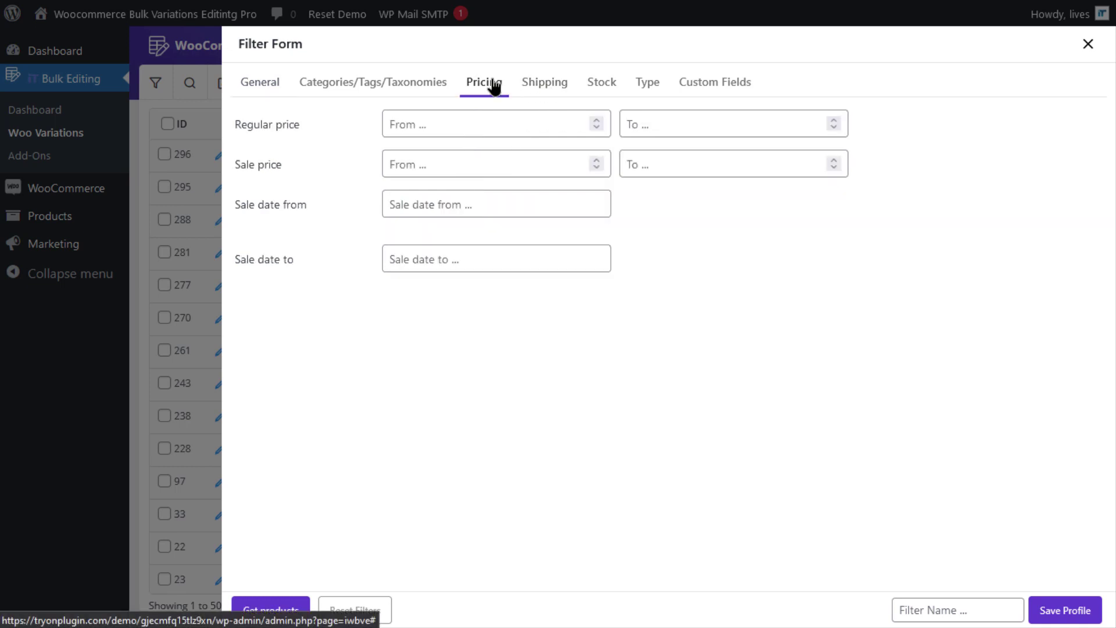
click(450, 125)
text(50)
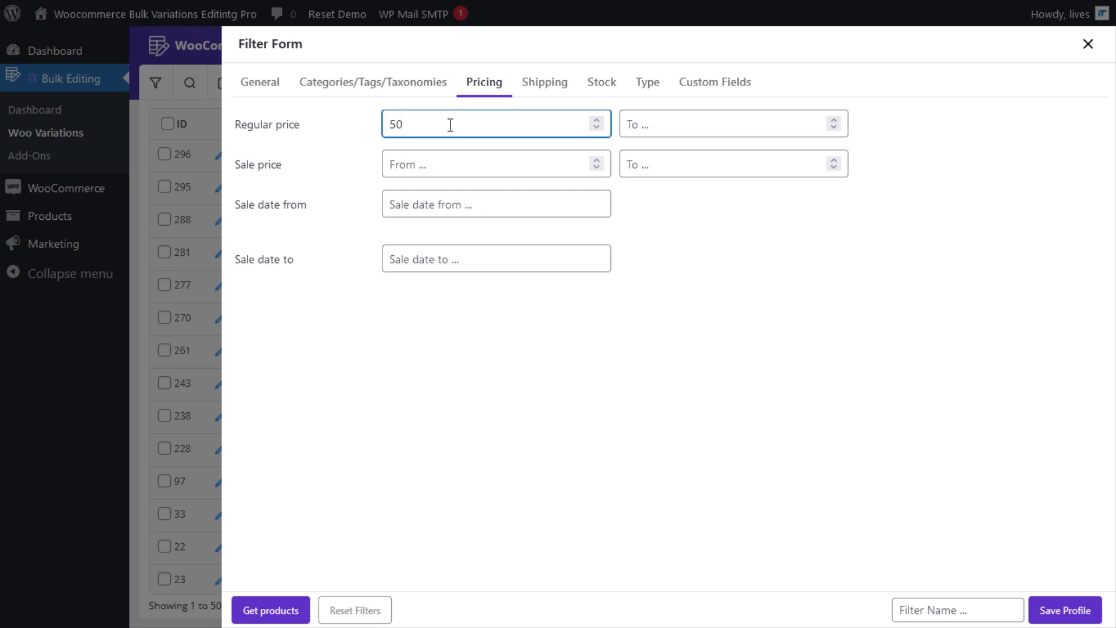
key(Tab)
text(150)
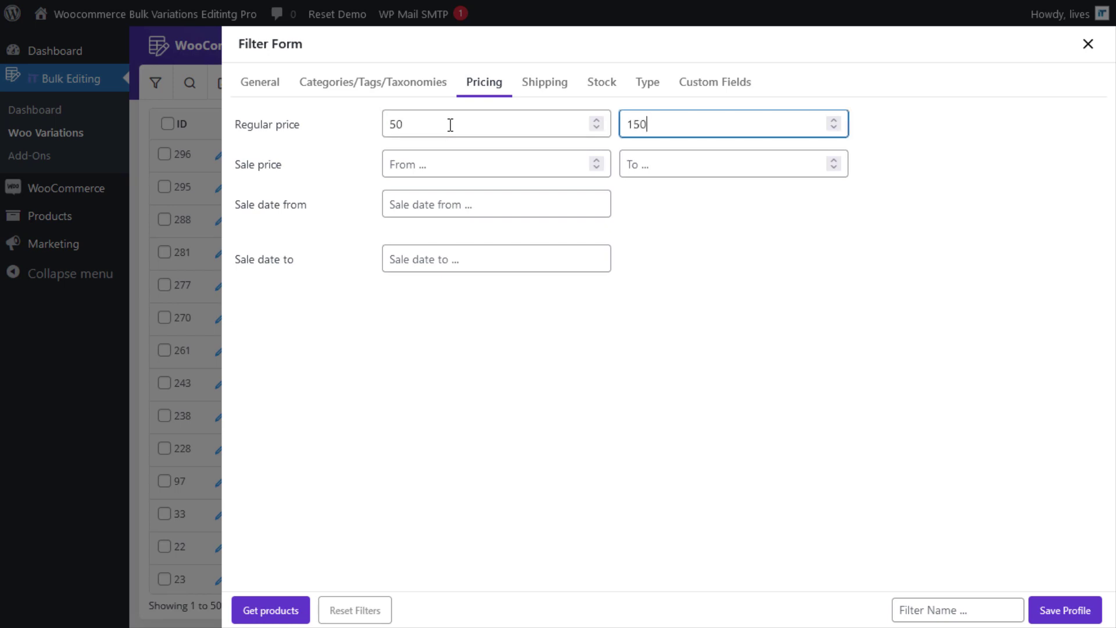
click(302, 565)
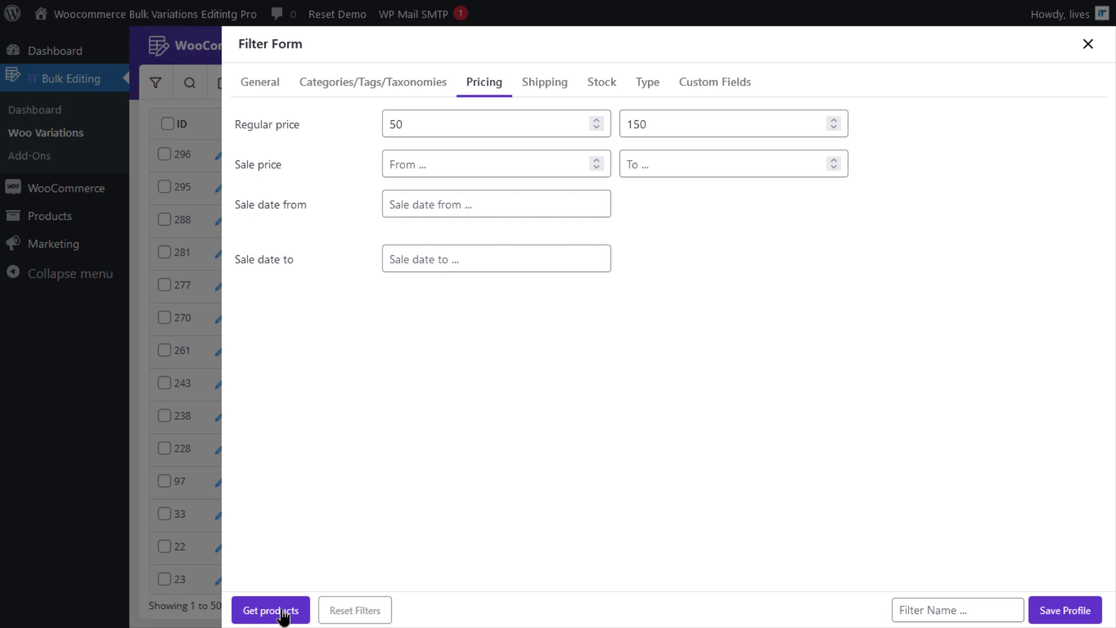
click(283, 614)
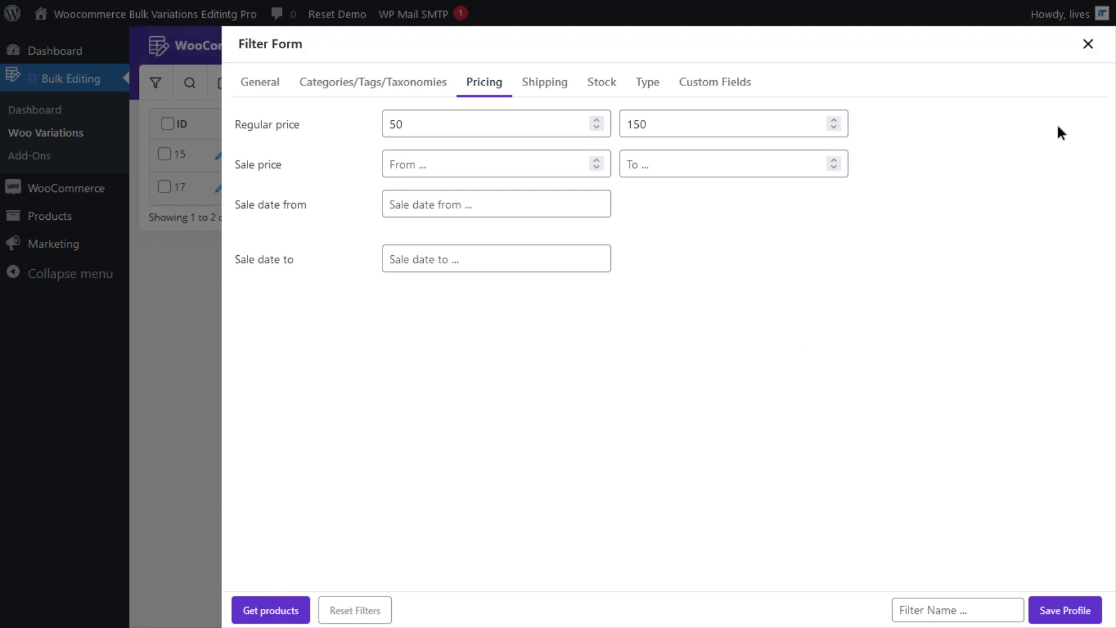
click(1089, 43)
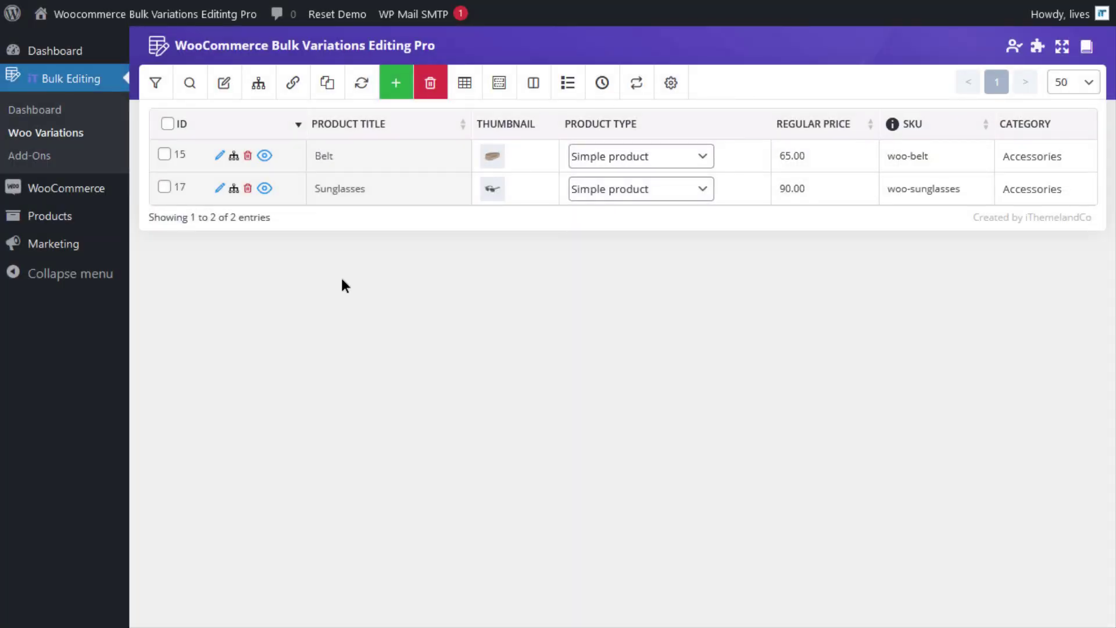
Step: Select Sunglasses and Belt and manage their variations in Variations Bulk Edit
click(165, 187)
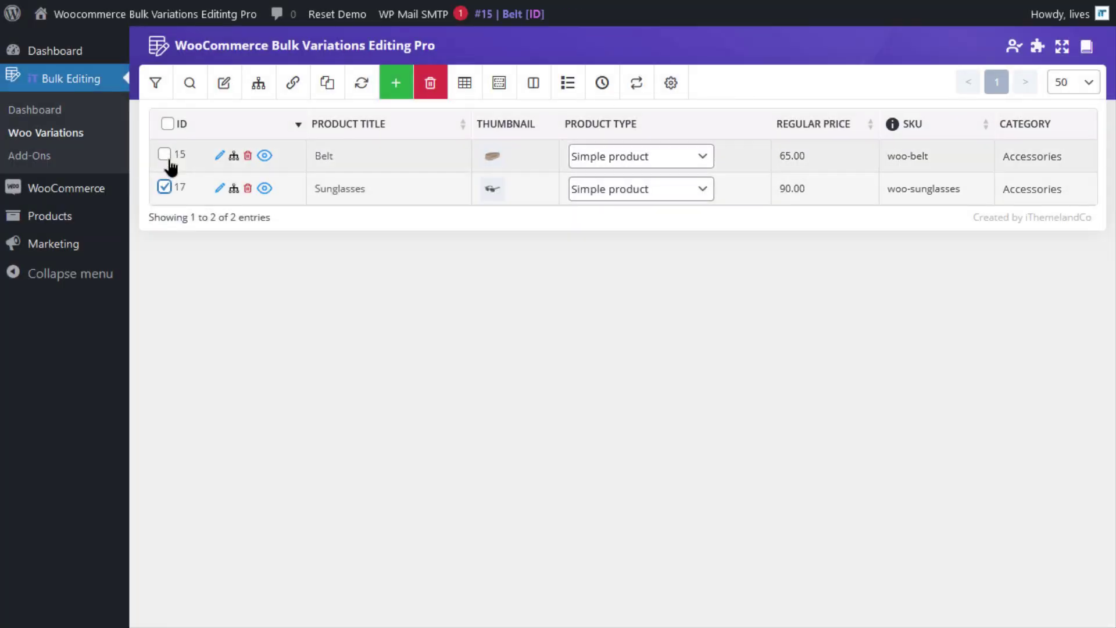
click(164, 154)
click(258, 83)
click(259, 107)
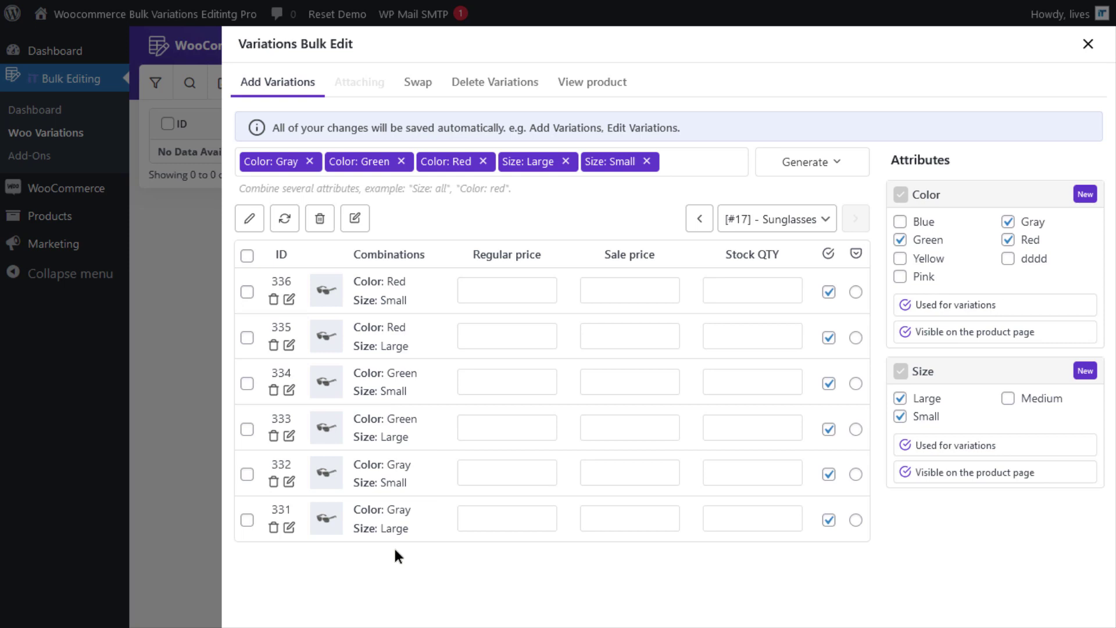
Step: Open Bulk actions for variation 336 and expand the SKU mode dropdown
click(289, 300)
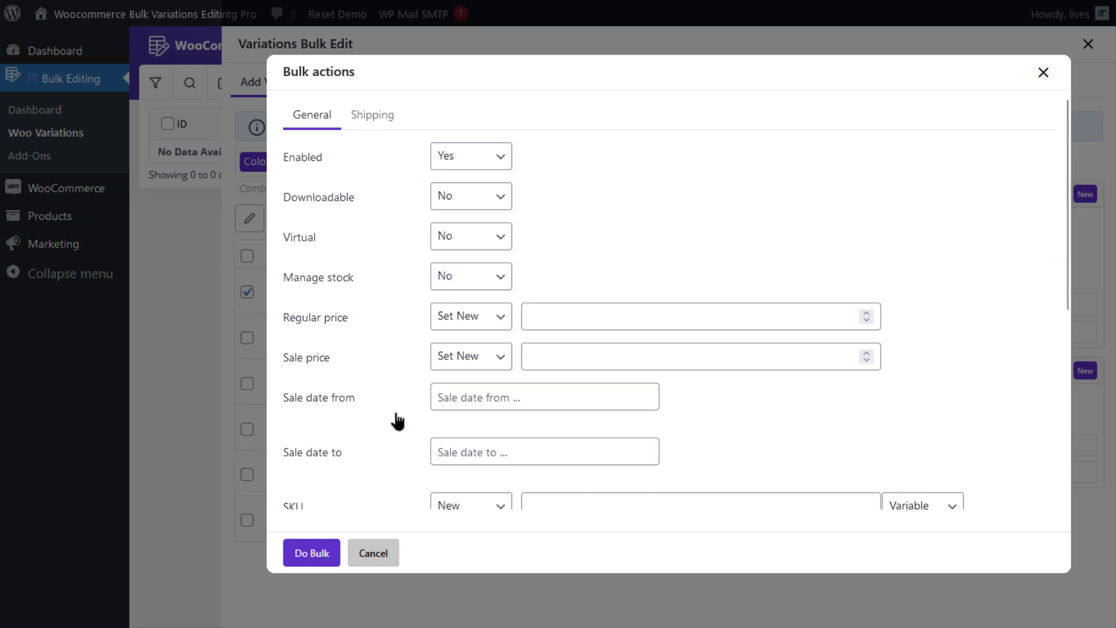
scroll(394, 416, down, 3)
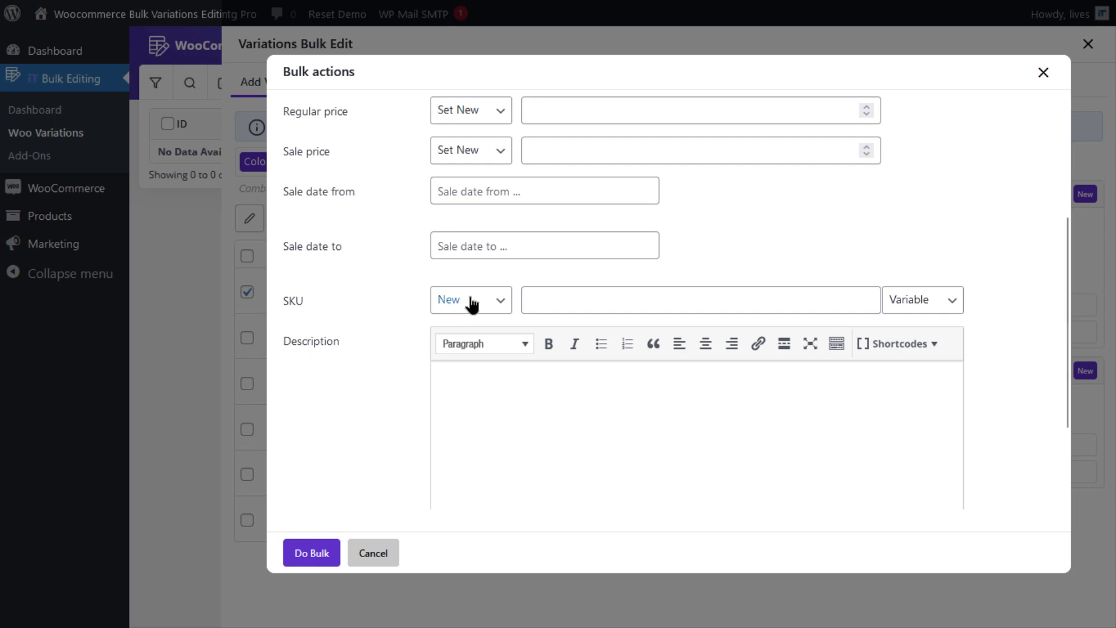
click(485, 302)
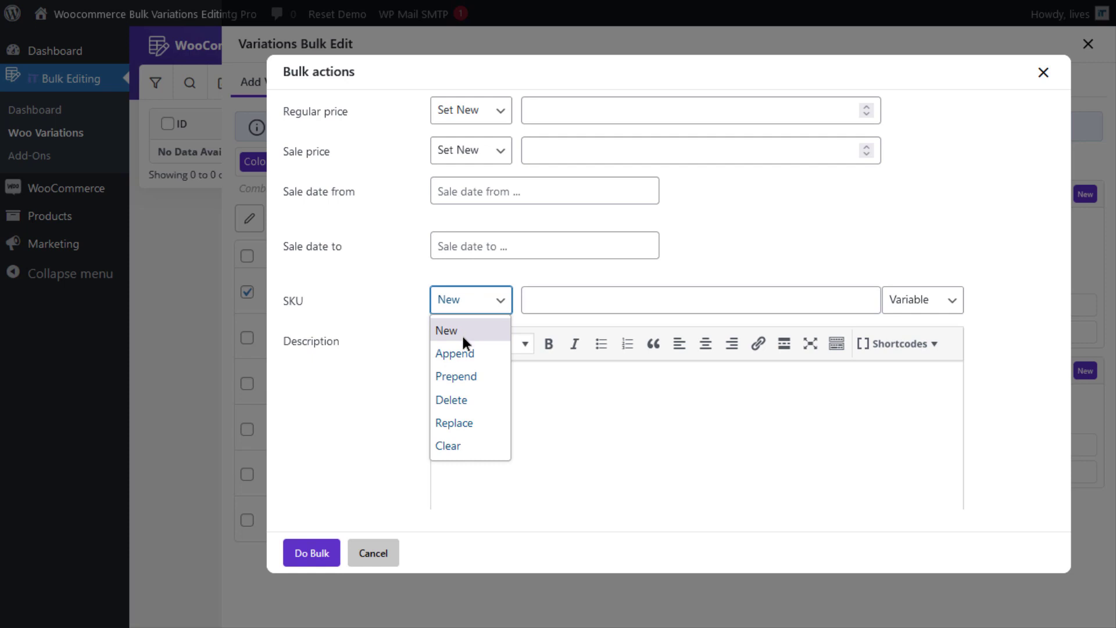
Step: Set the SKU action to Append 'Just $50!' followed by the {regular_price} variable
click(462, 353)
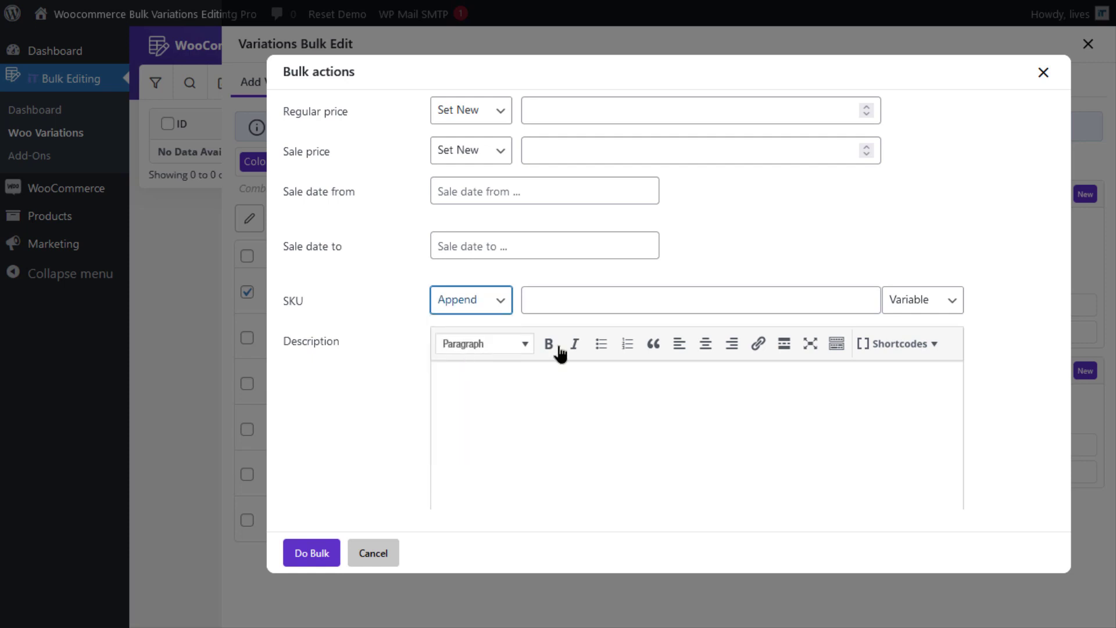
click(617, 298)
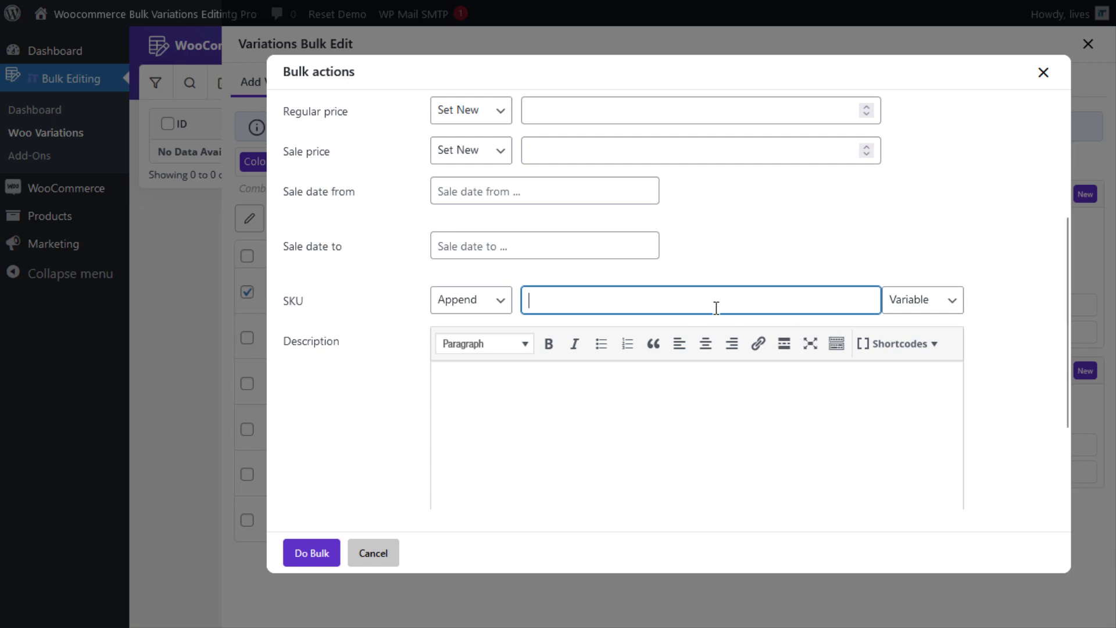
text(Just)
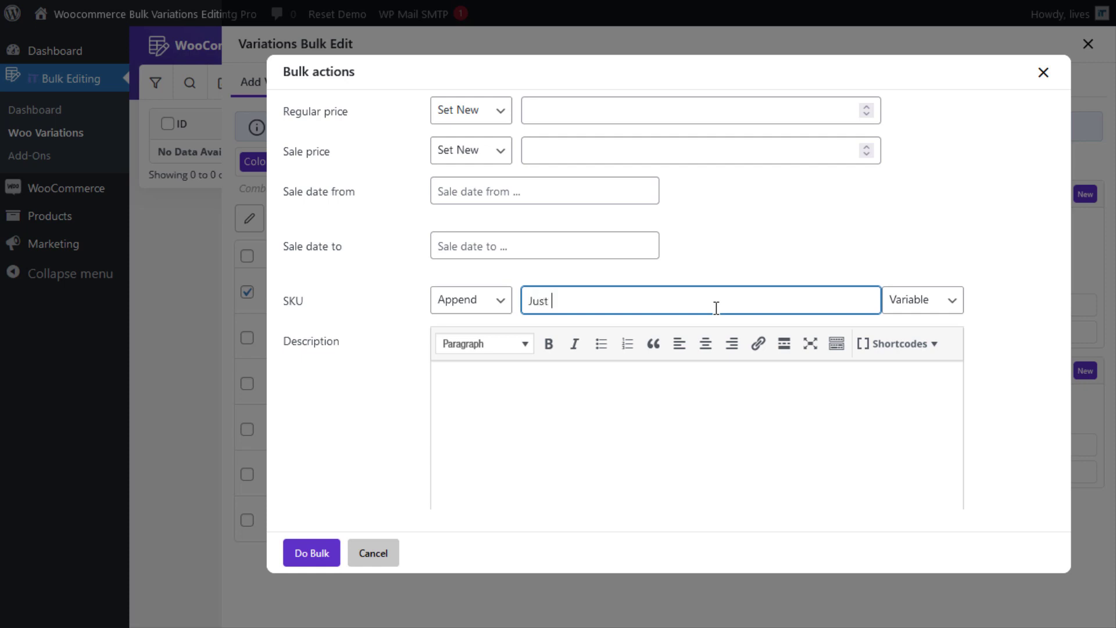
text( $50!)
click(928, 300)
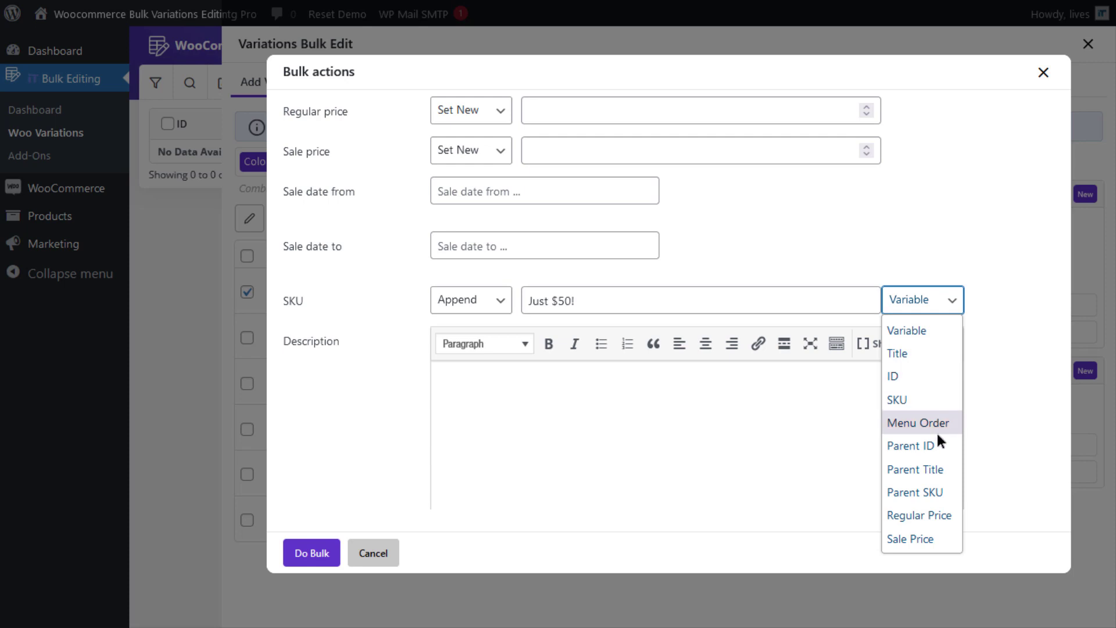
click(932, 516)
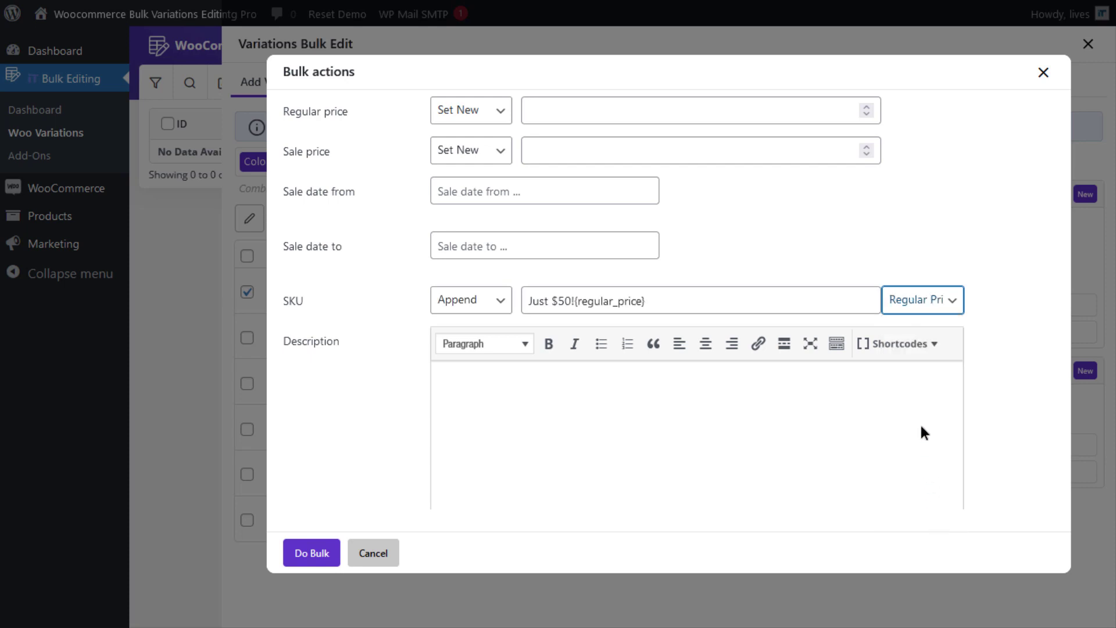
drag(645, 301, 568, 304)
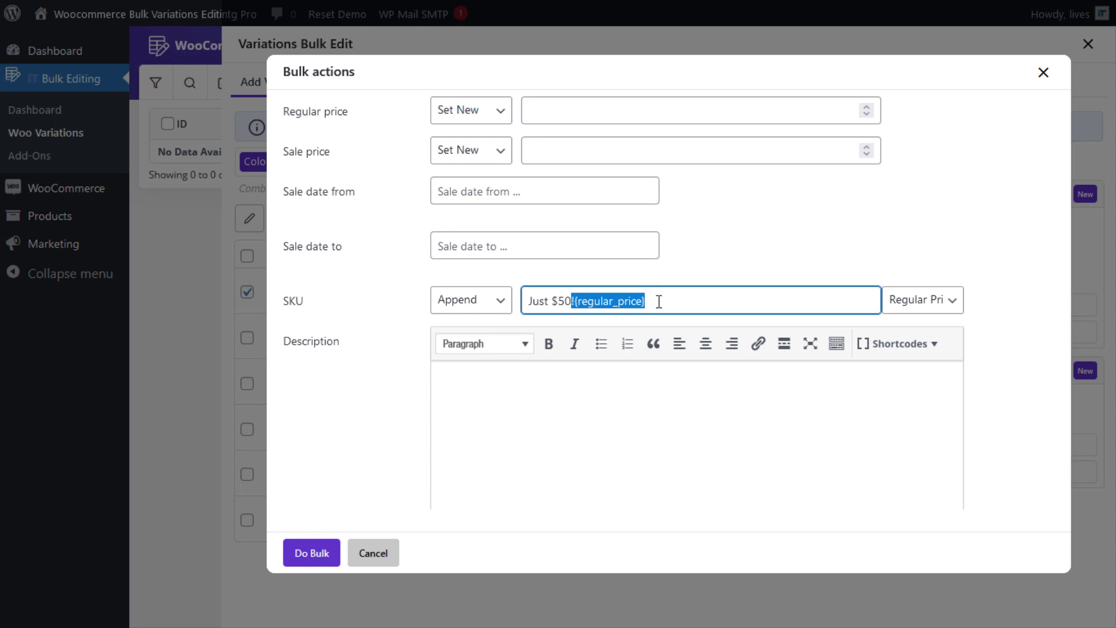
Step: Apply the appended SKU, then show variation rows under Belt and Sunglasses
click(315, 556)
click(314, 555)
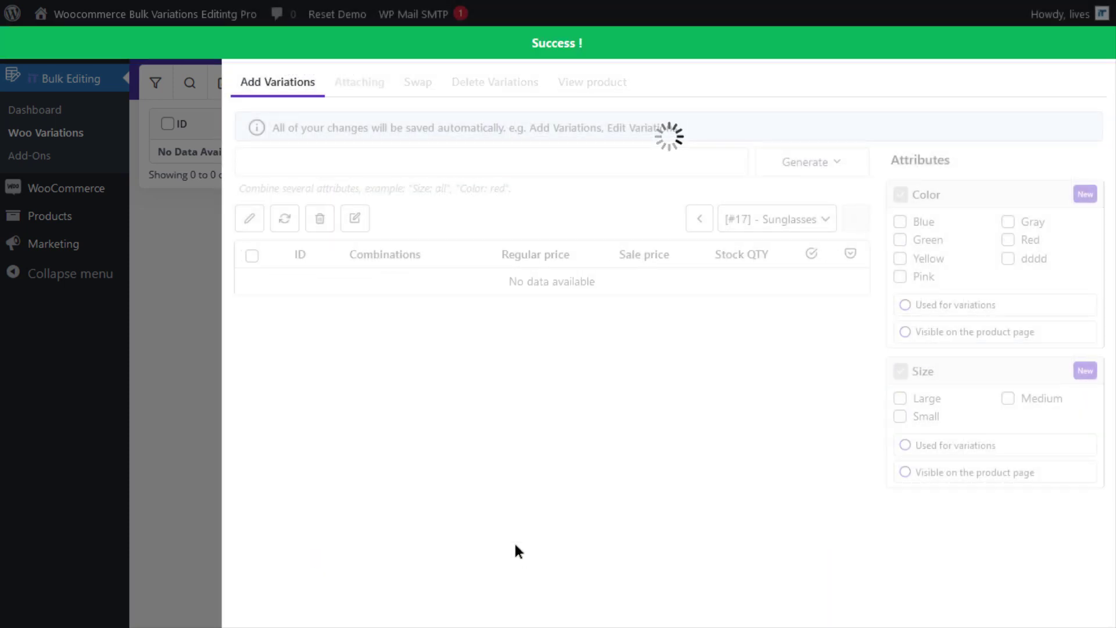
click(184, 320)
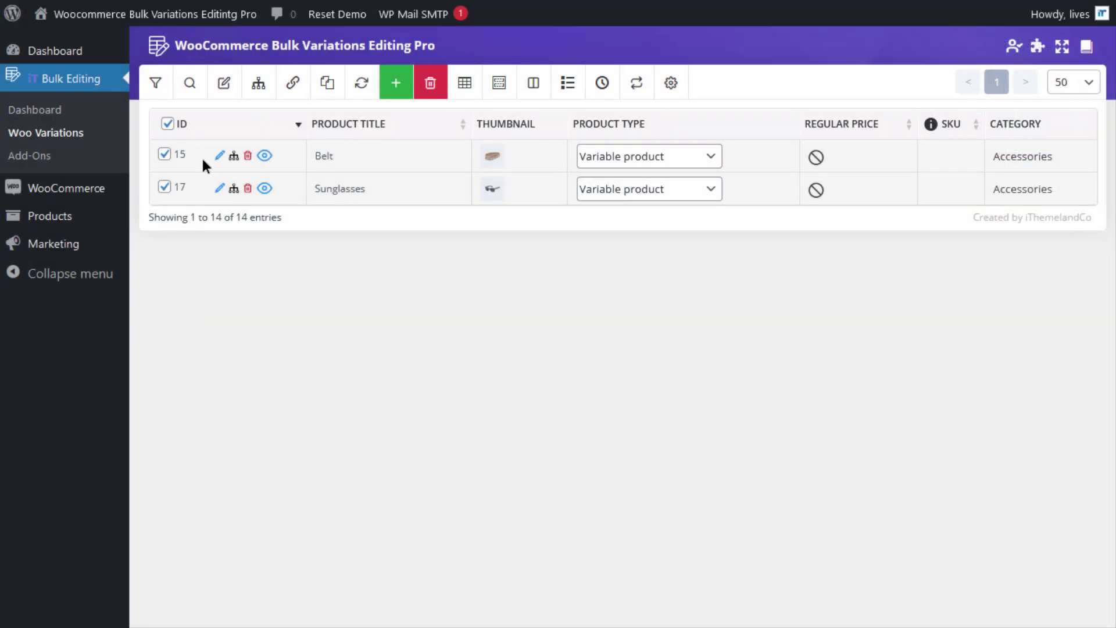
click(255, 87)
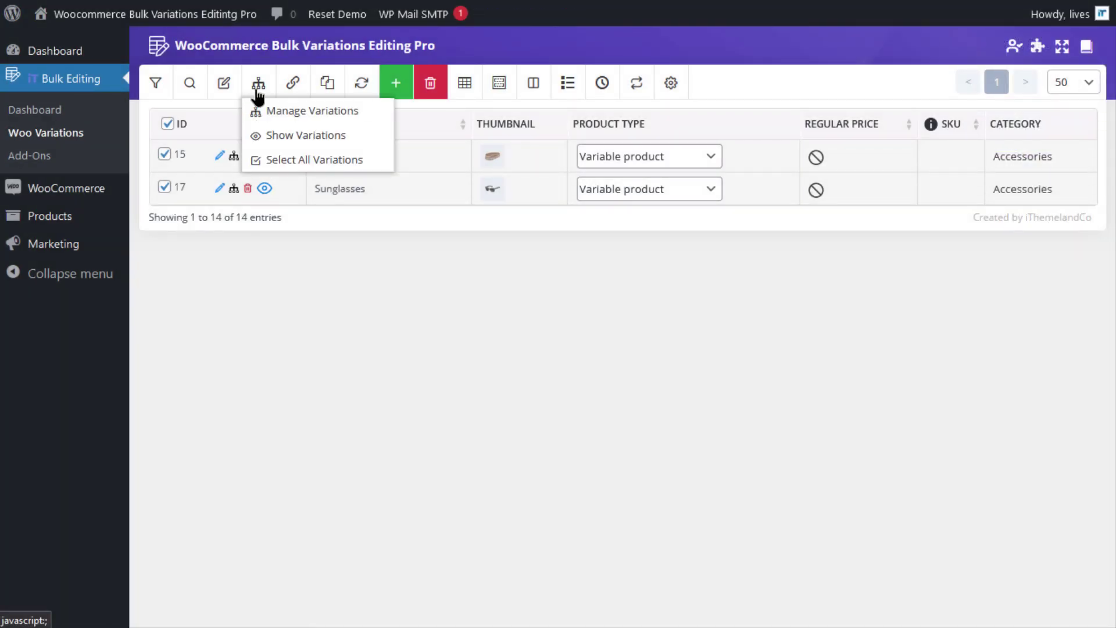
click(292, 138)
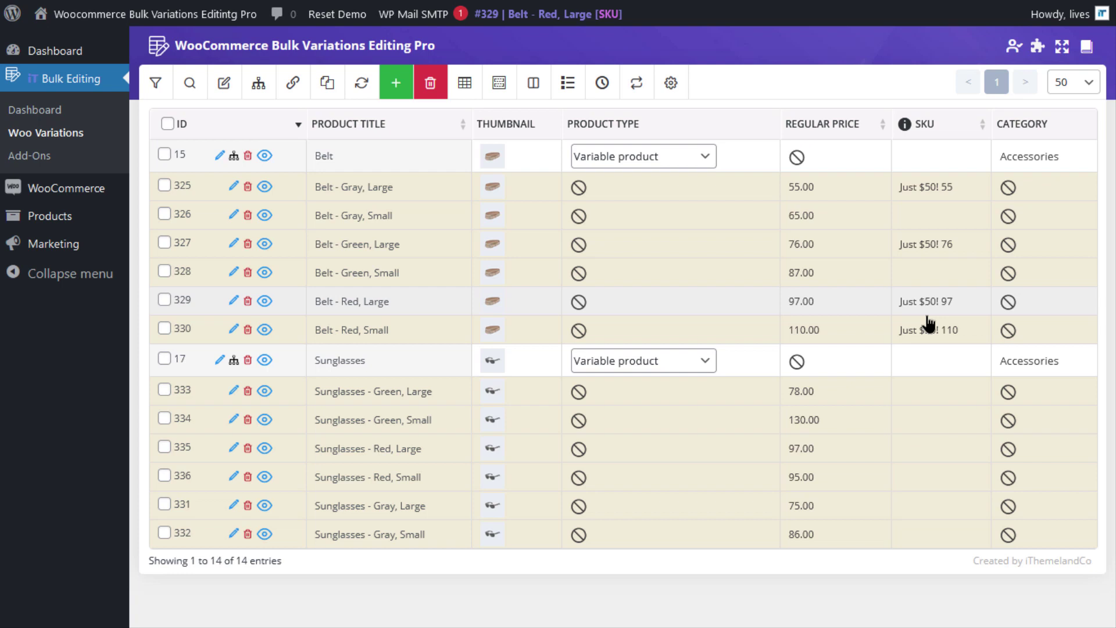
Step: Select Belt and Sunglasses and open them in the Variations Bulk Edit dialog
click(164, 154)
click(164, 358)
mouse_move(259, 82)
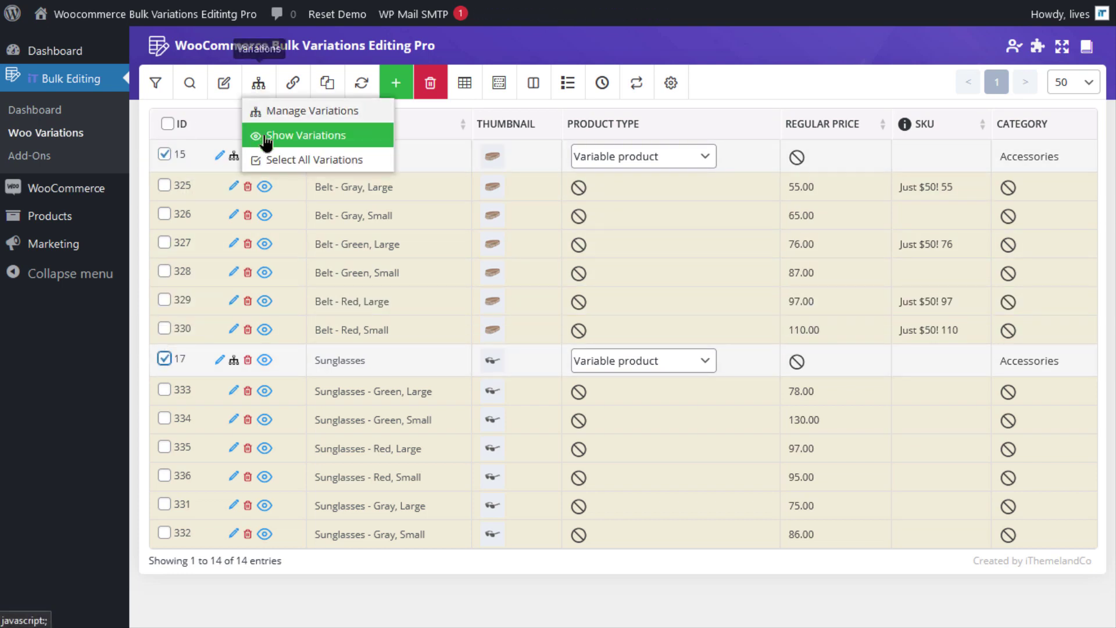
click(286, 110)
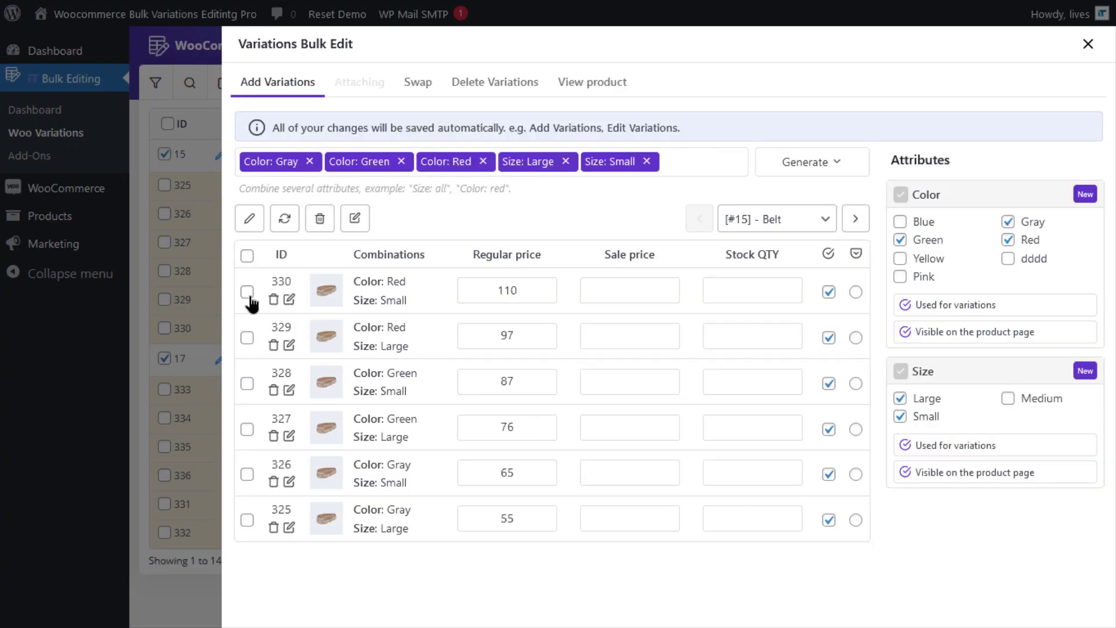
Step: Tick variations 330, 329, 327 and 325 and open the bulk edit form
click(247, 292)
click(247, 338)
click(247, 430)
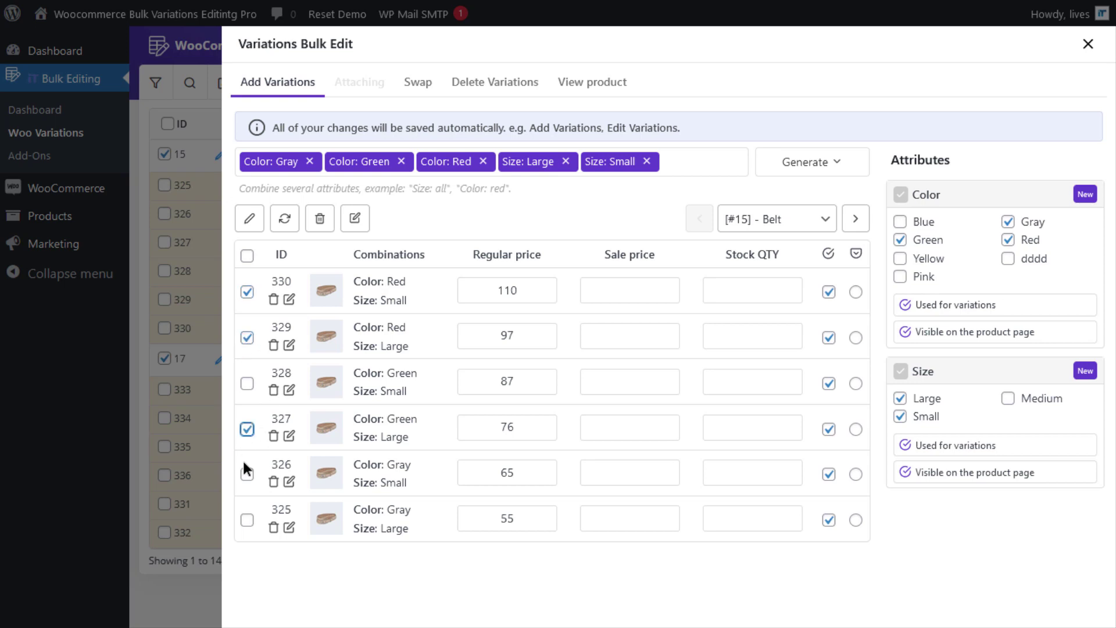
click(247, 519)
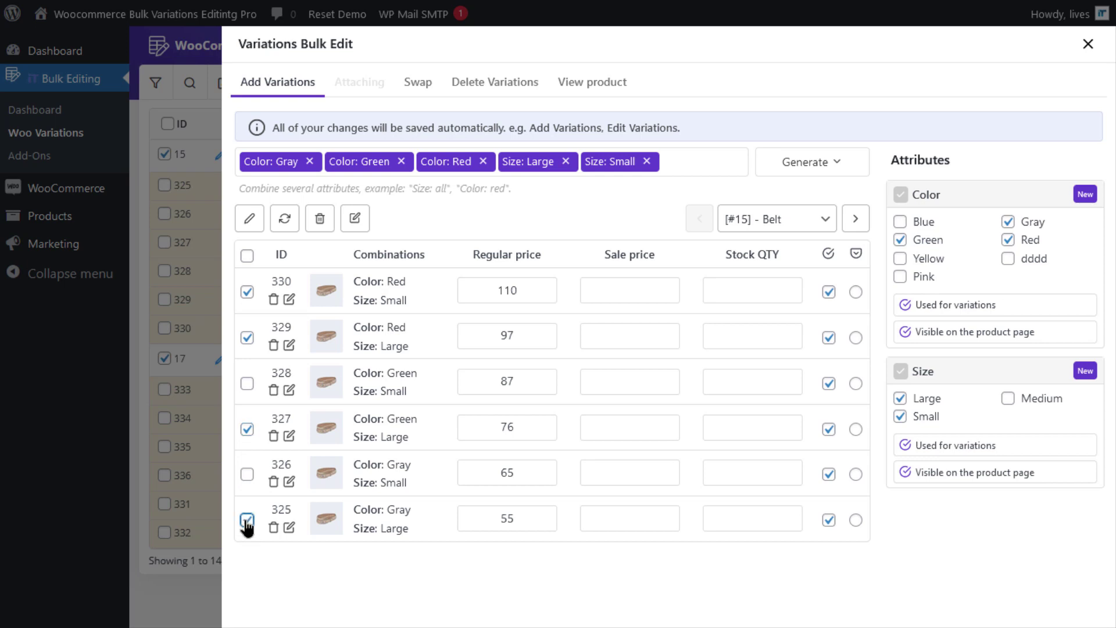
click(250, 220)
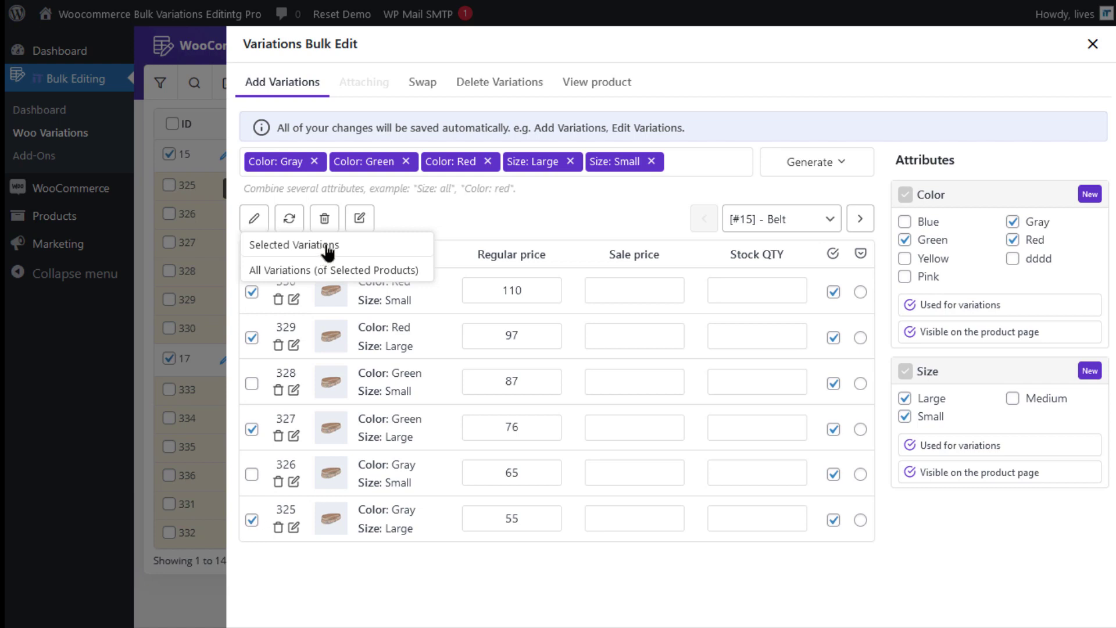
Step: Limit the bulk edit to Selected Variations and set the SKU mode to Replace
click(327, 247)
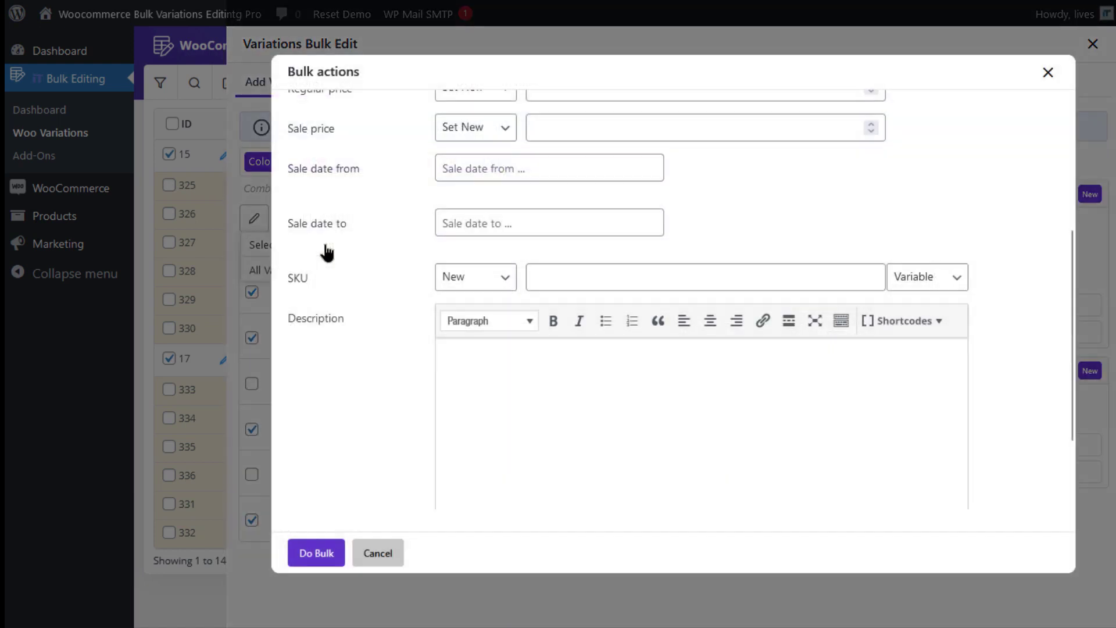
scroll(365, 284, up, 2)
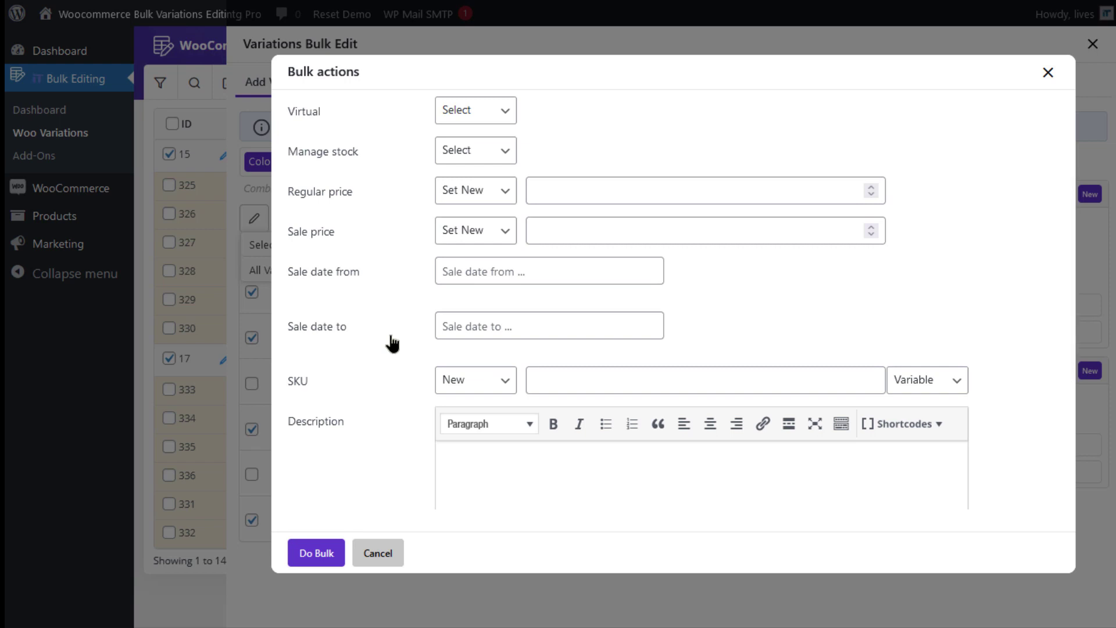
scroll(392, 343, down, 3)
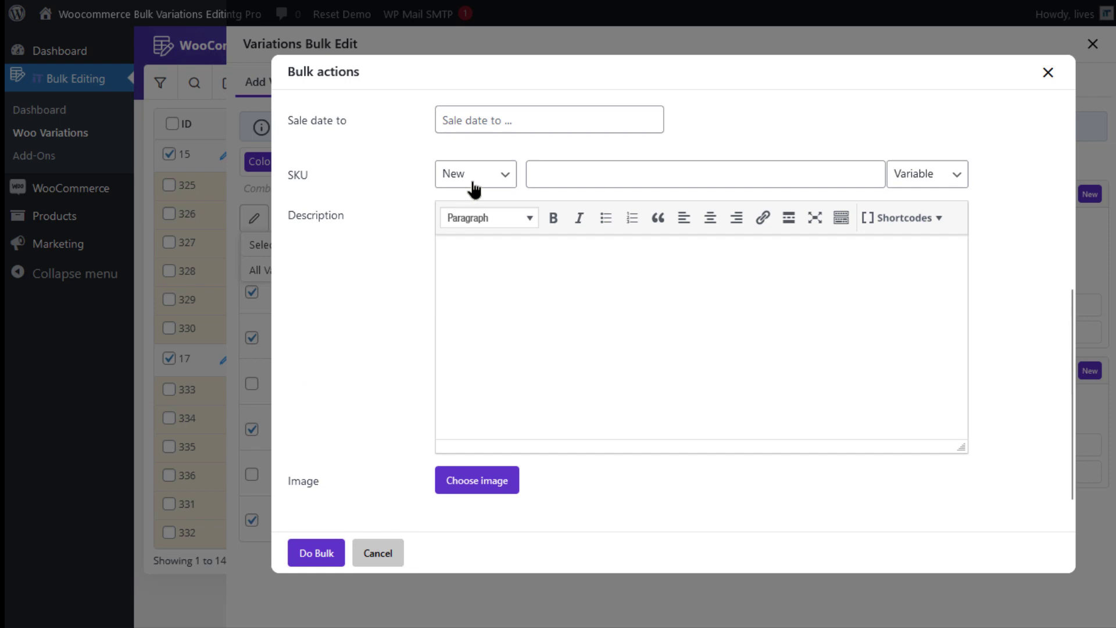
click(472, 177)
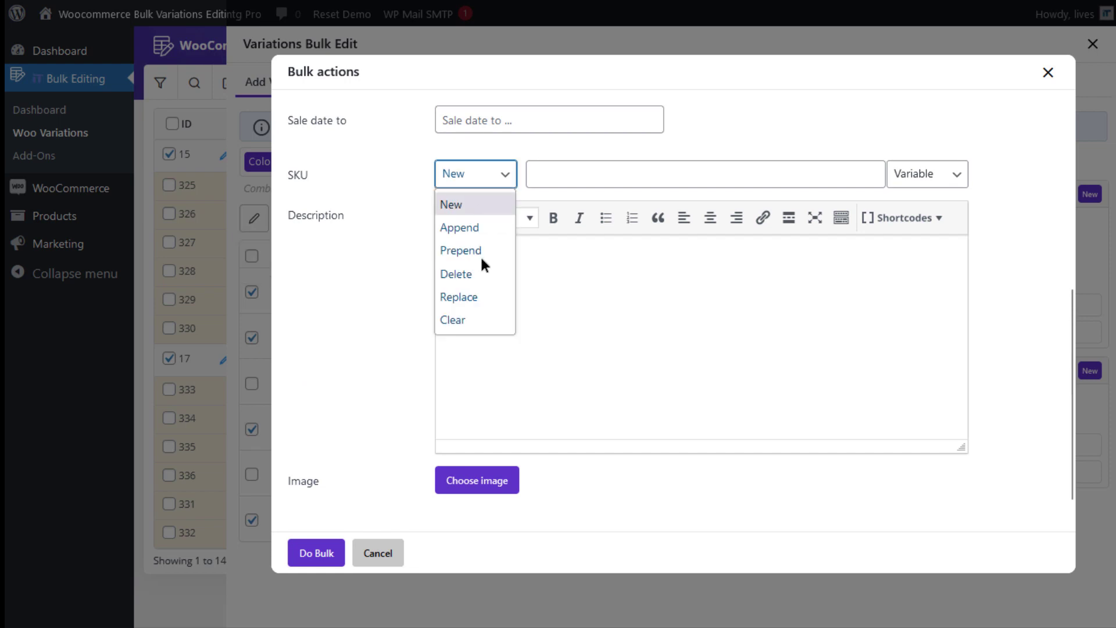
click(481, 297)
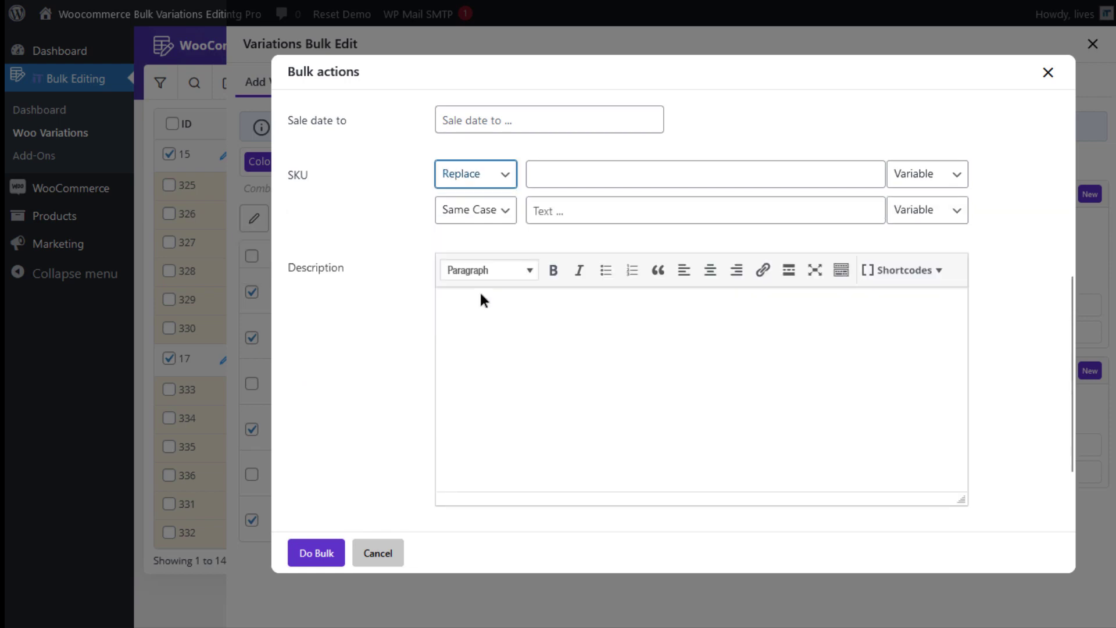
Step: Find {id} with same-case matching and replace it with {regular_price}
click(616, 176)
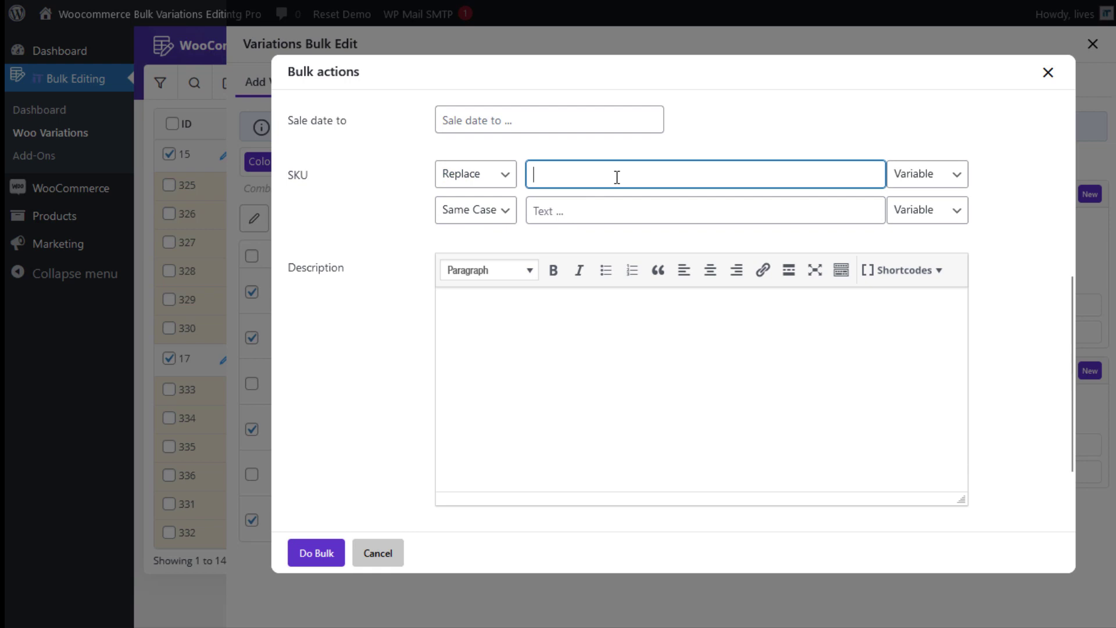
click(912, 175)
click(921, 246)
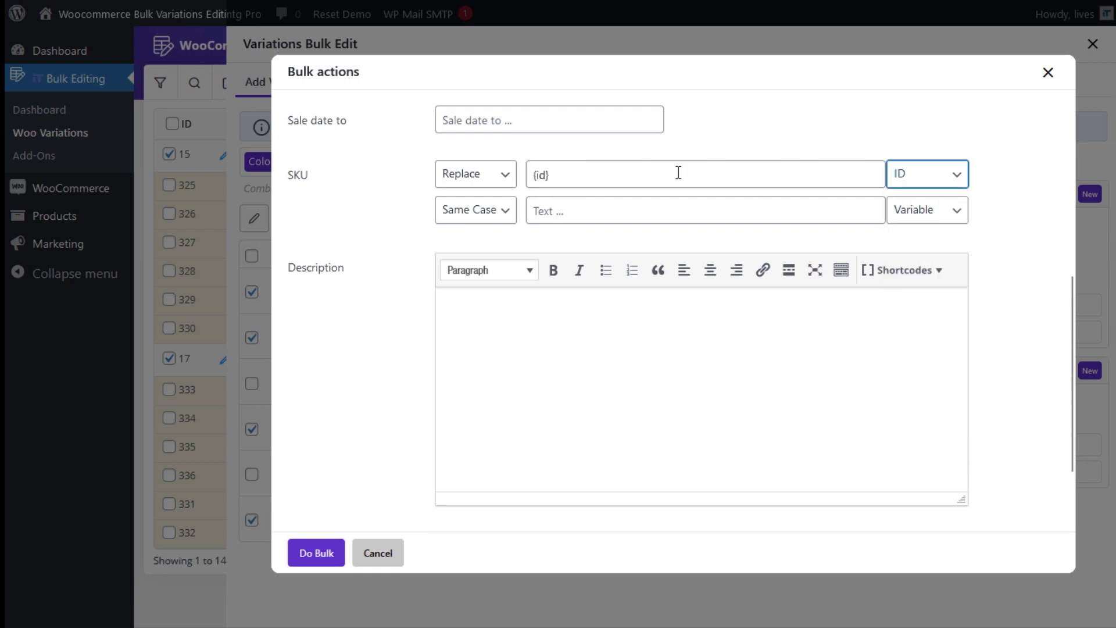
click(470, 210)
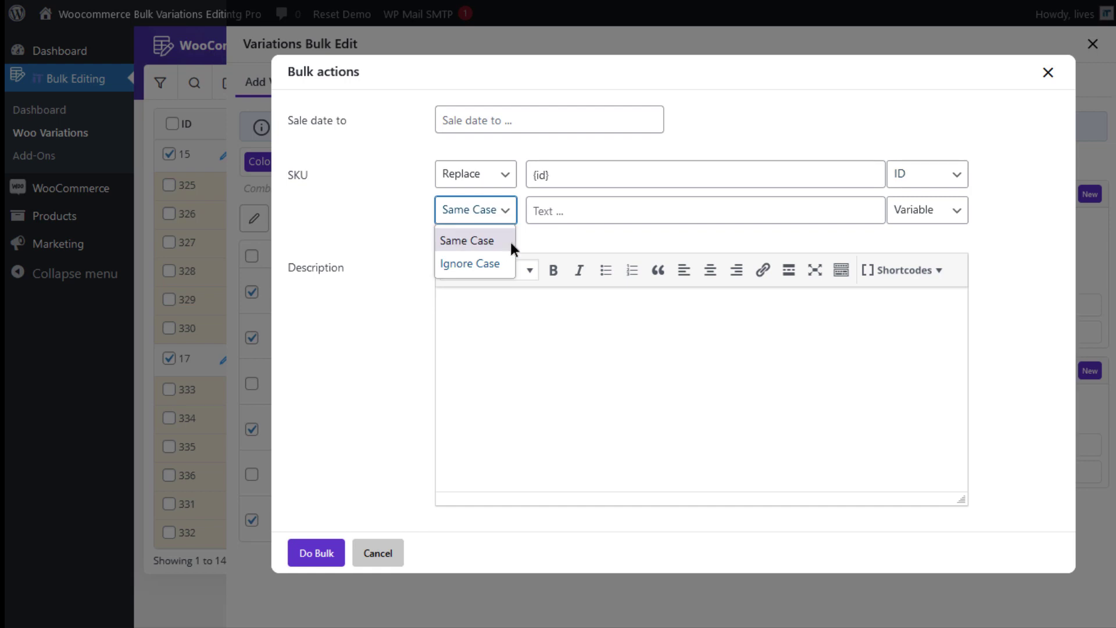
click(539, 232)
click(602, 215)
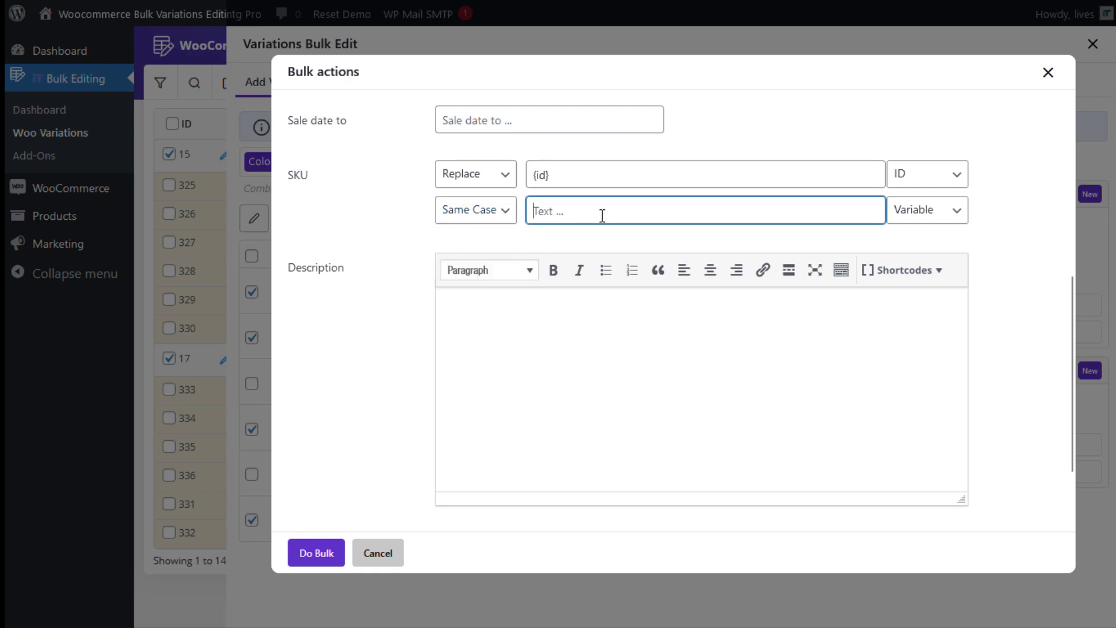
click(936, 210)
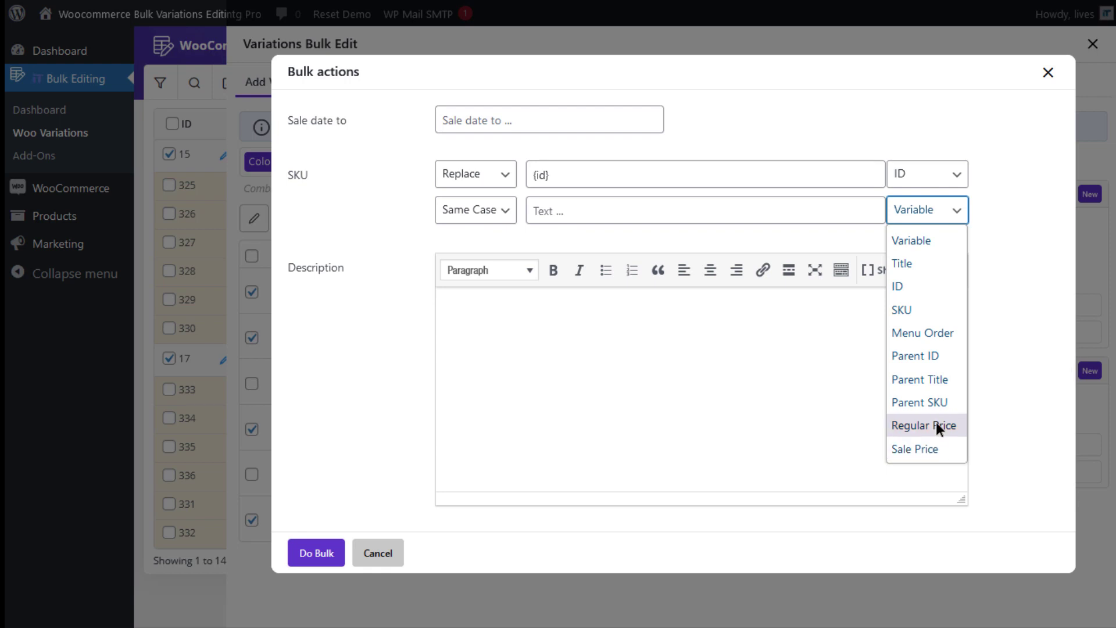
click(936, 423)
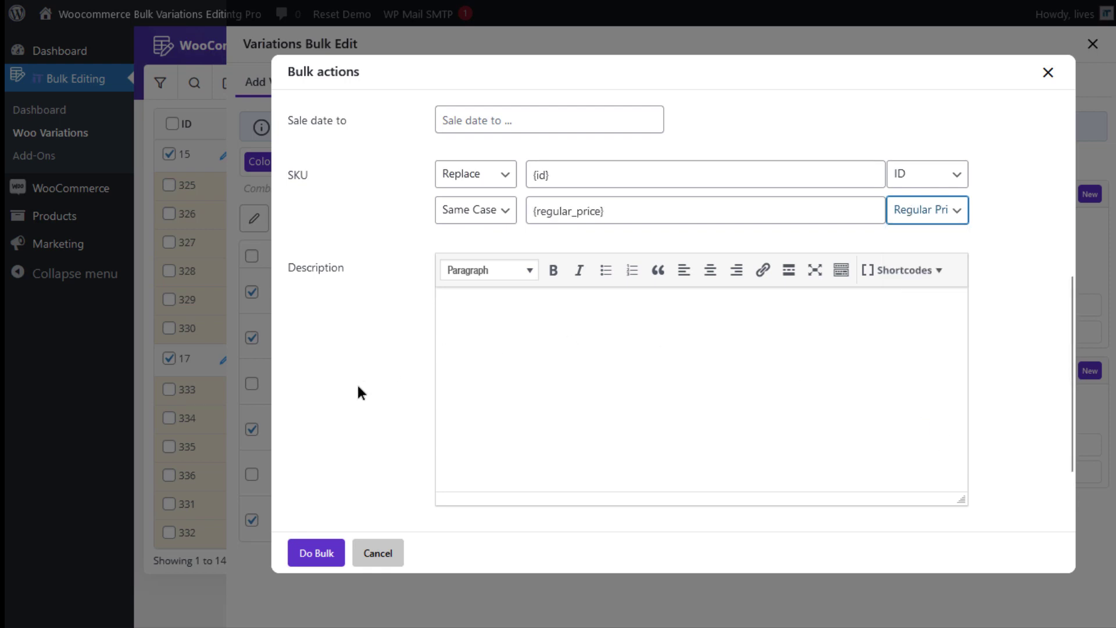
Step: Run the bulk SKU replace, close the variations editor and reload the product list
click(310, 555)
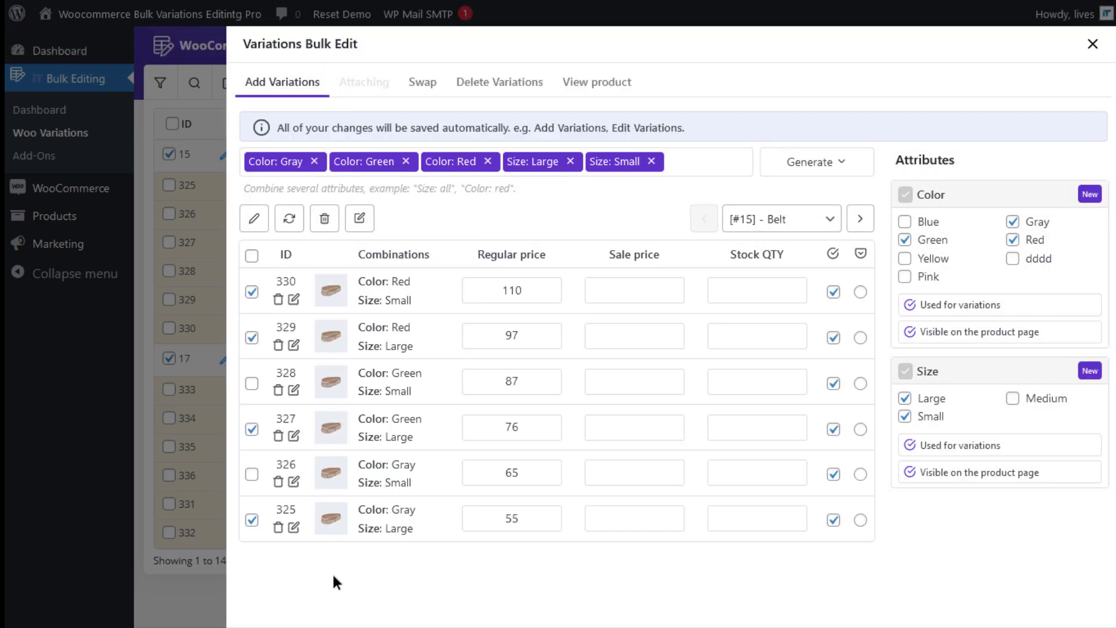
click(215, 591)
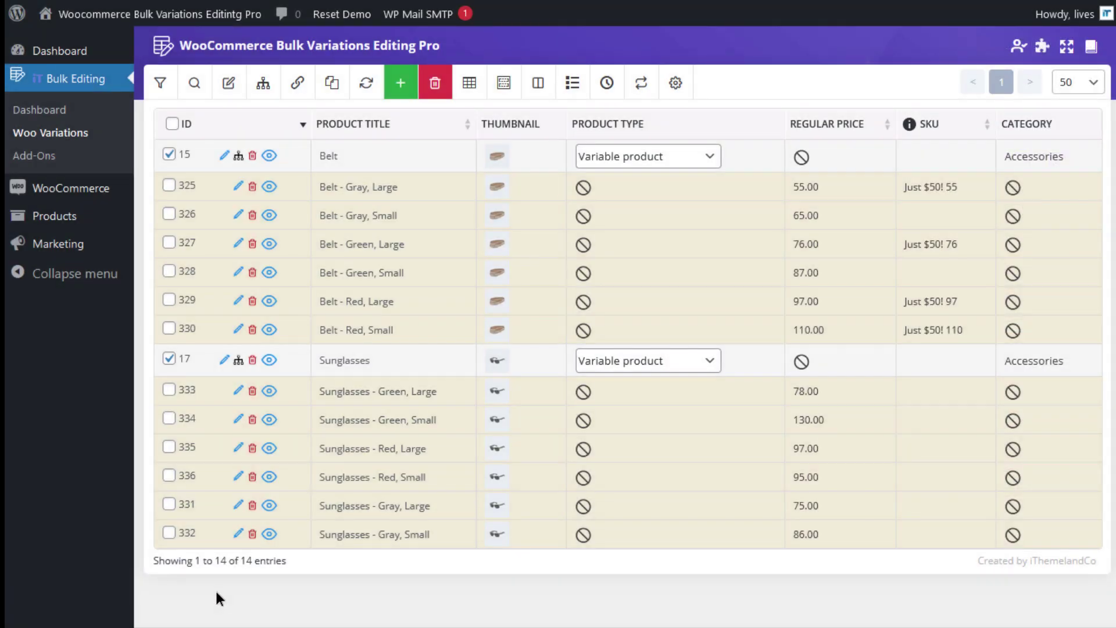
click(365, 85)
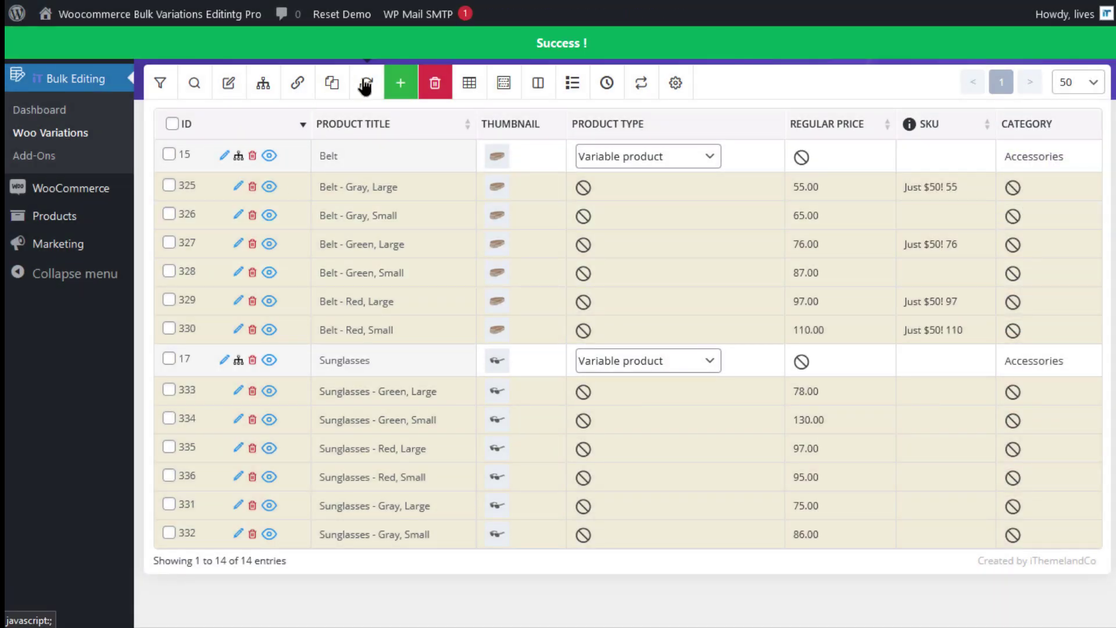